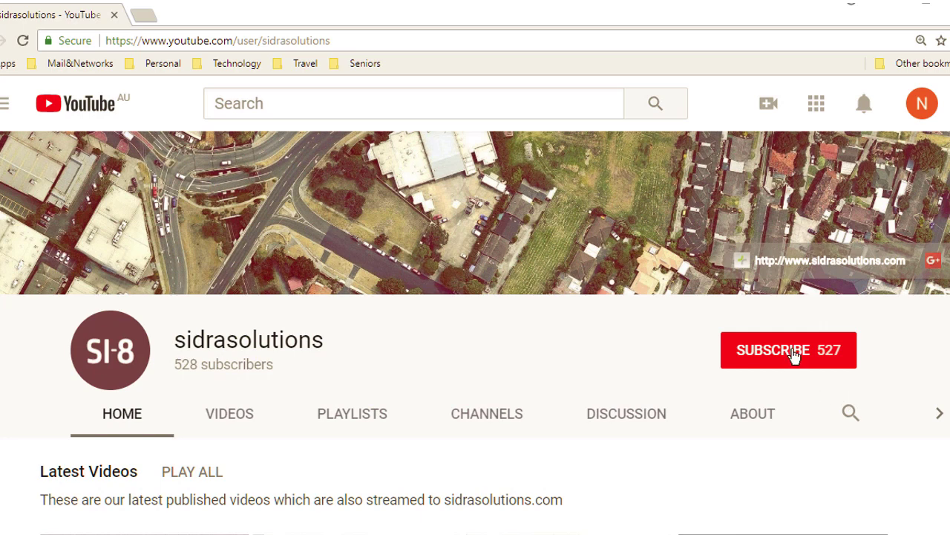
# Subscribe to the sidrasolutions YouTube channel and enable bell notifications for new videos.
pyautogui.click(793, 353)
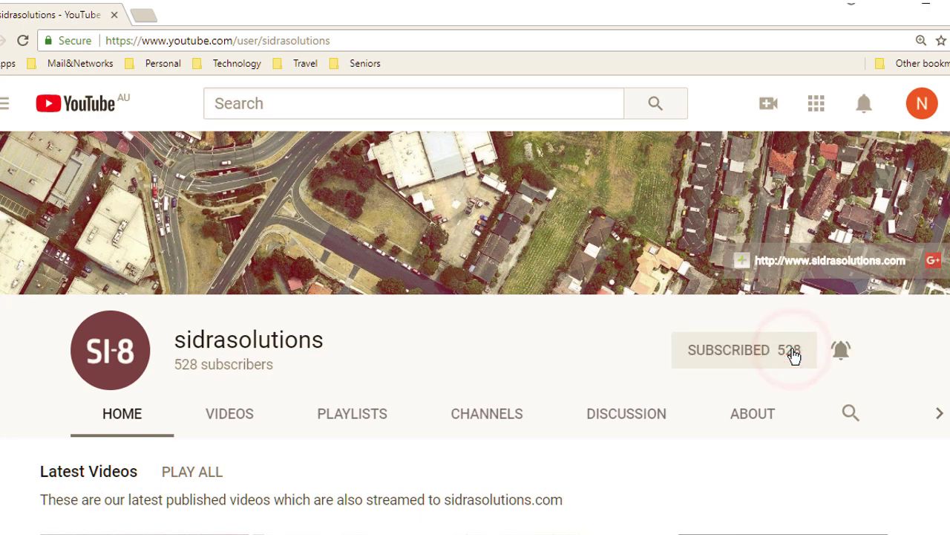
pyautogui.click(844, 354)
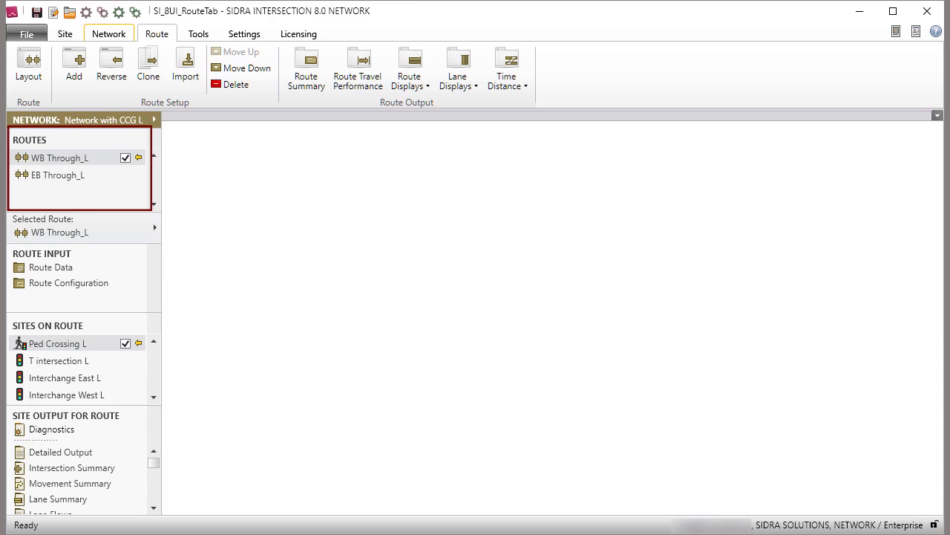
pyautogui.click(109, 35)
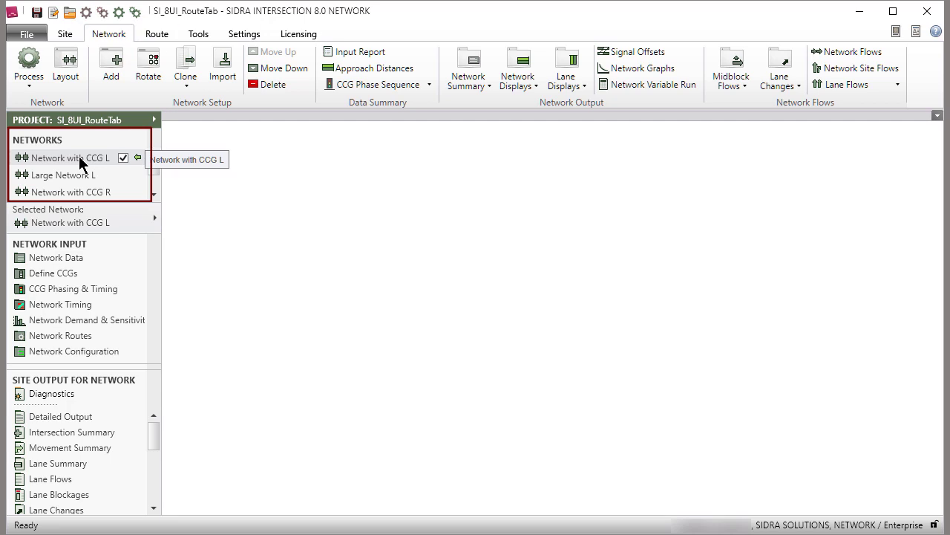
pyautogui.click(158, 34)
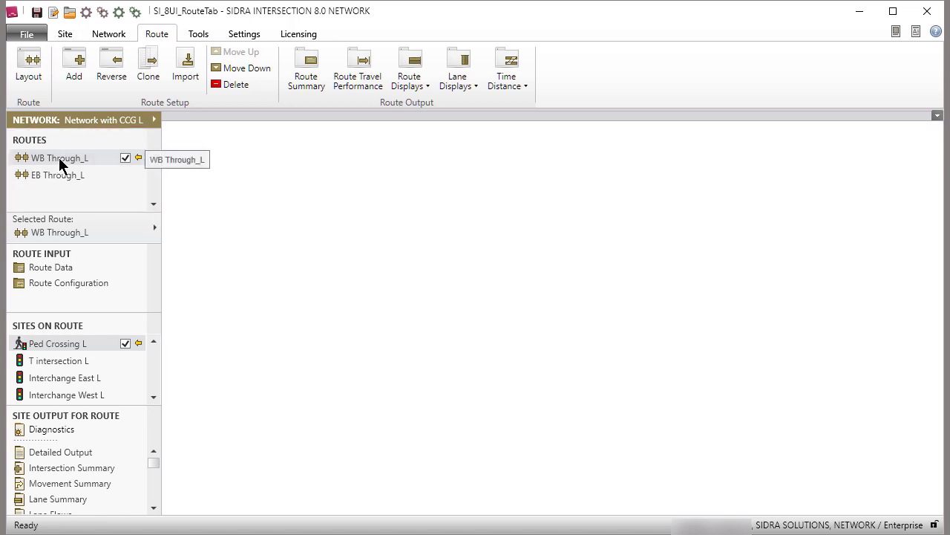
# Show the EB Through_L route layout and adjust its zoom with the slider.
pyautogui.click(57, 176)
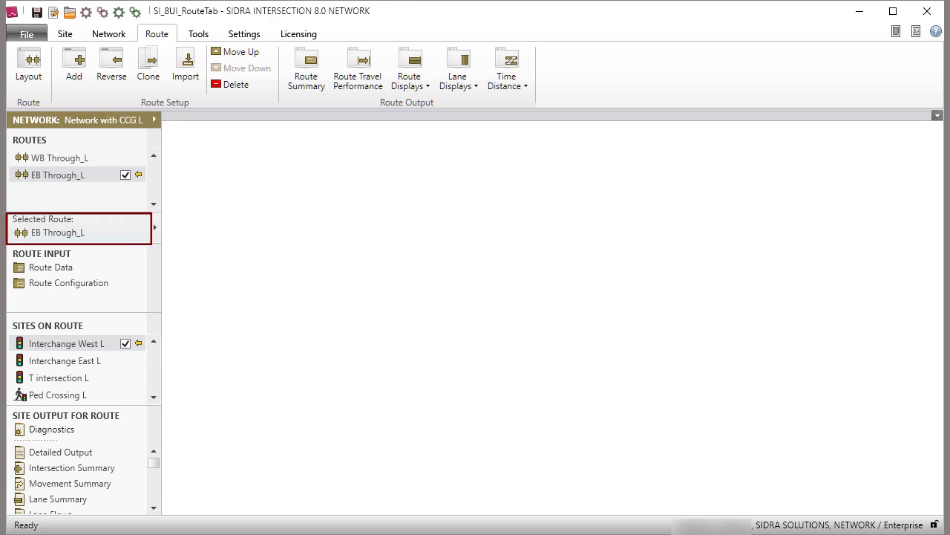
pyautogui.click(28, 71)
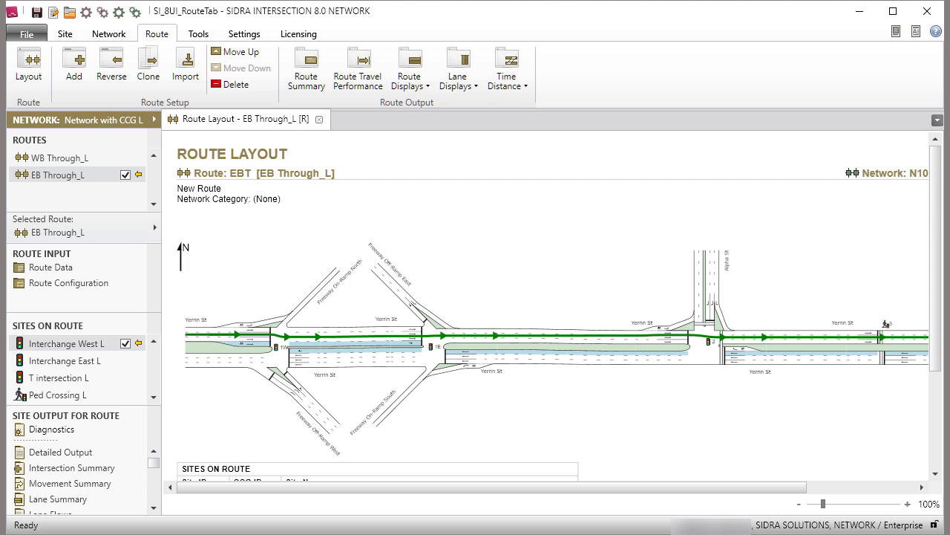
pyautogui.click(823, 504)
pyautogui.moveTo(822, 503); pyautogui.dragTo(820, 505)
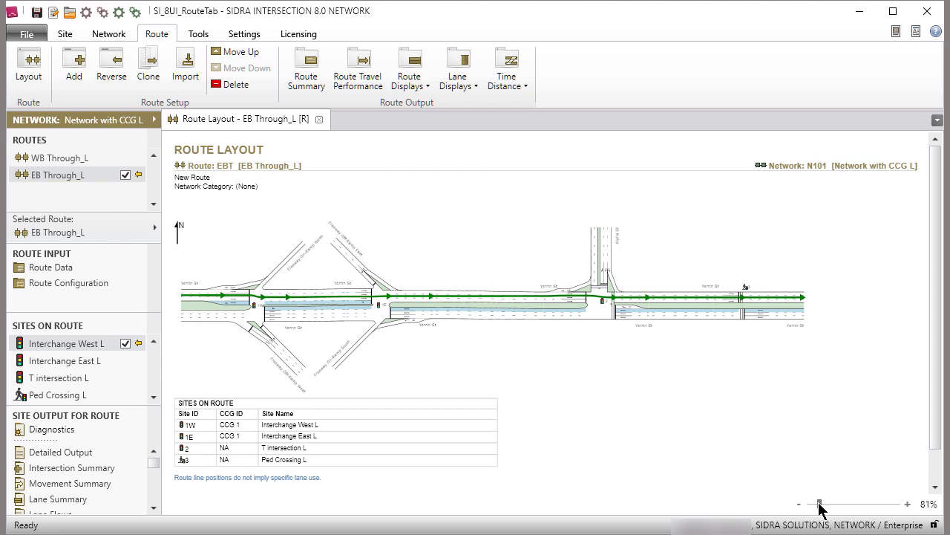
pyautogui.moveTo(820, 505); pyautogui.dragTo(821, 504)
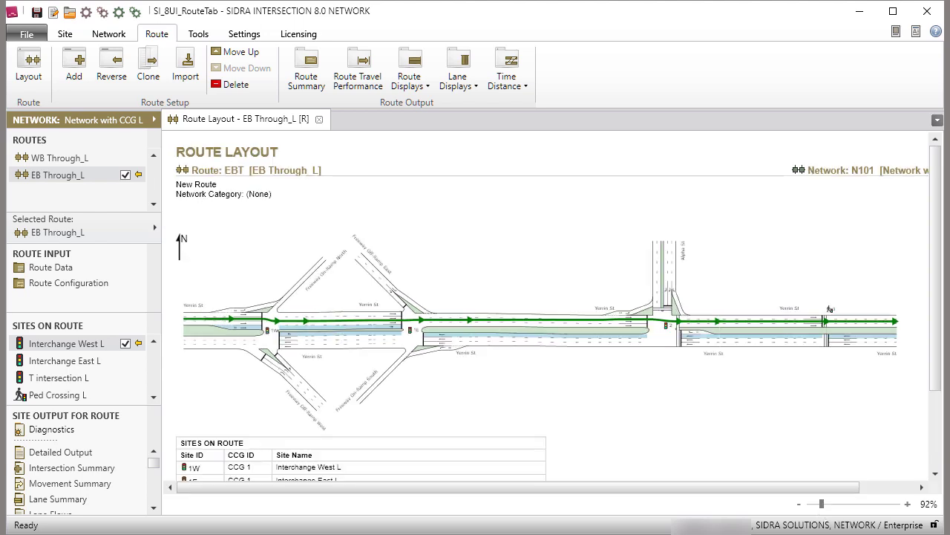
# Set the layout zoom to exactly 80 percent.
pyautogui.click(928, 504)
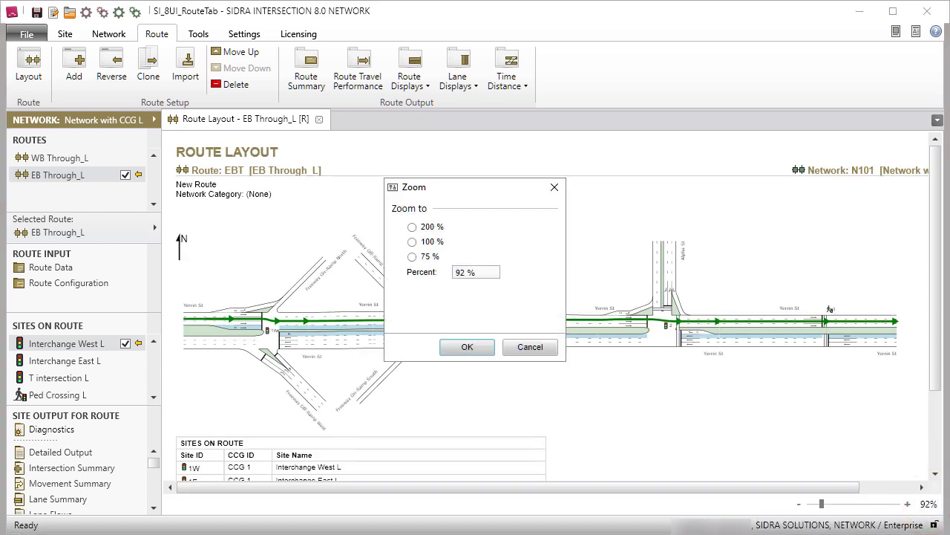
pyautogui.click(468, 272)
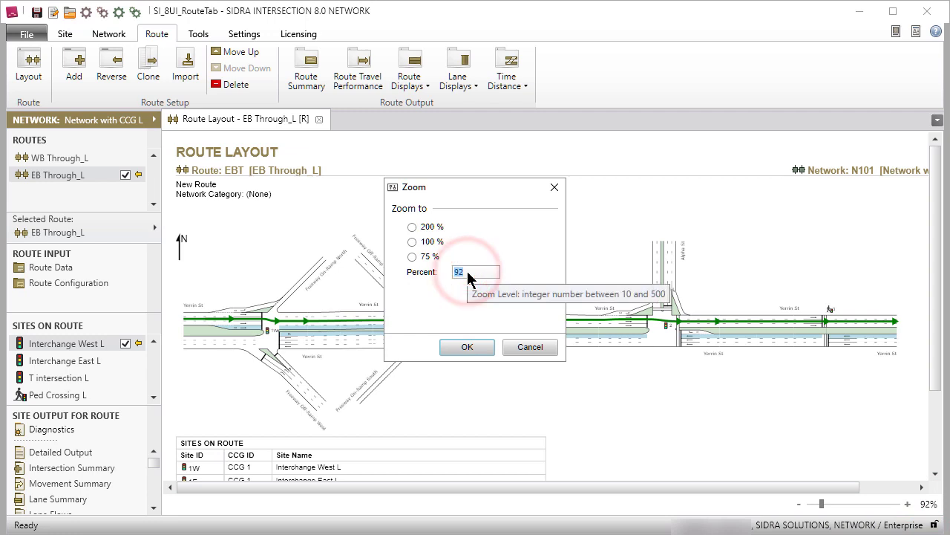
pyautogui.write('80')
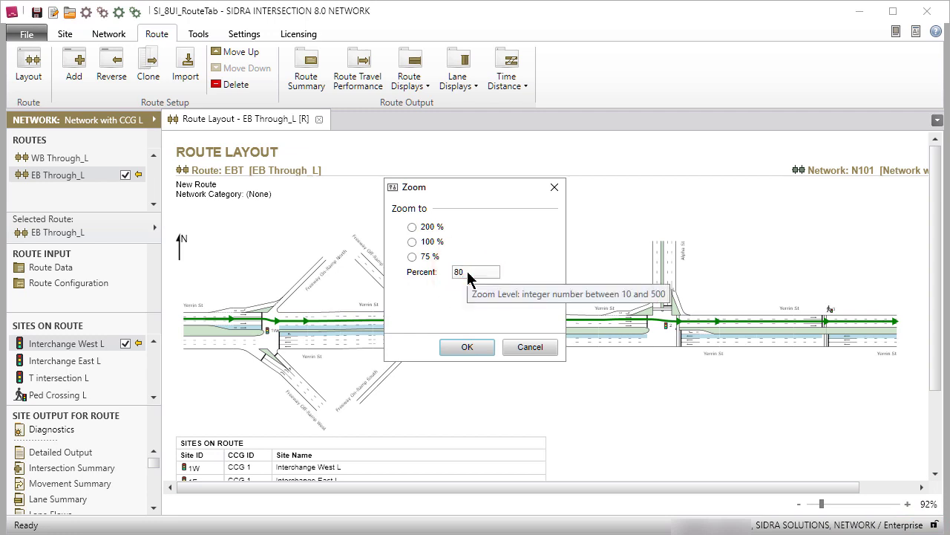
pyautogui.click(469, 347)
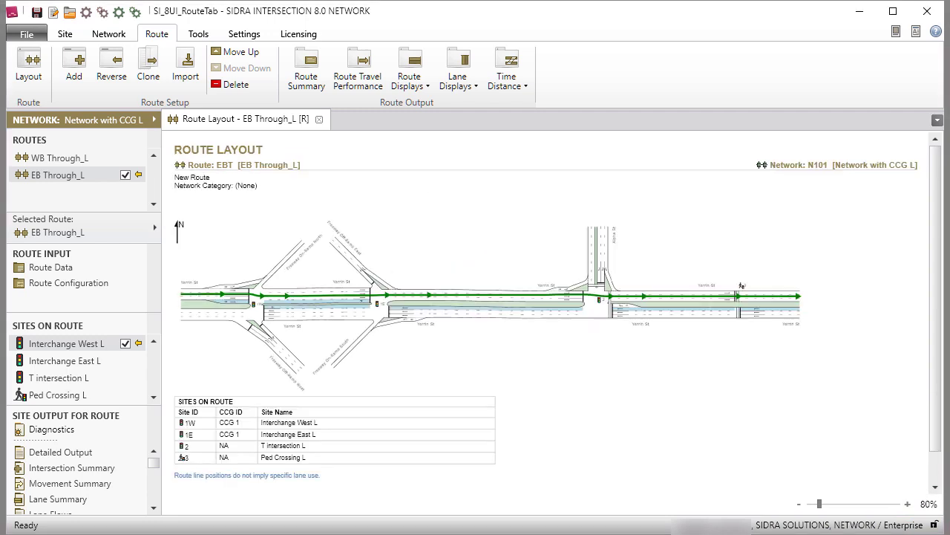
# Open the WB Through_L layout in a new tab, then move EB Through_L up and back down.
pyautogui.doubleClick(64, 158)
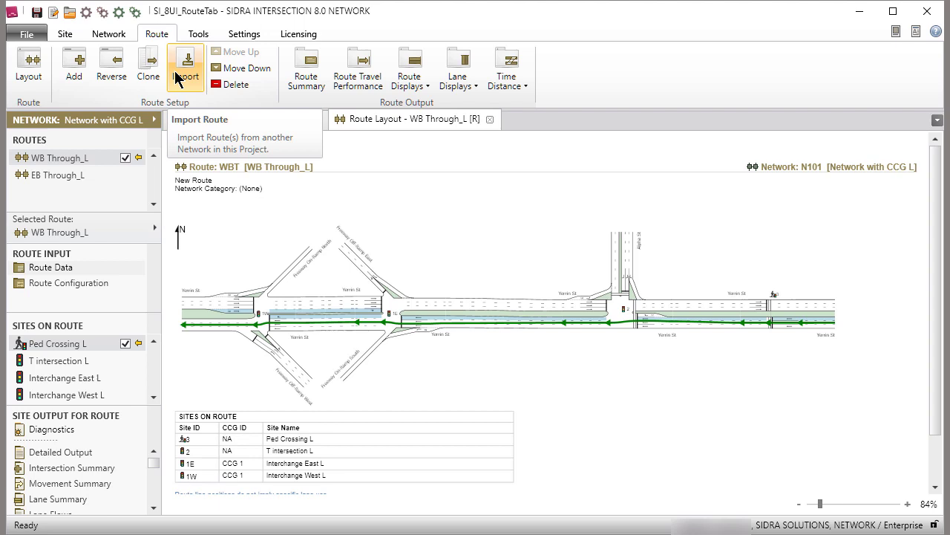
pyautogui.press('Down')
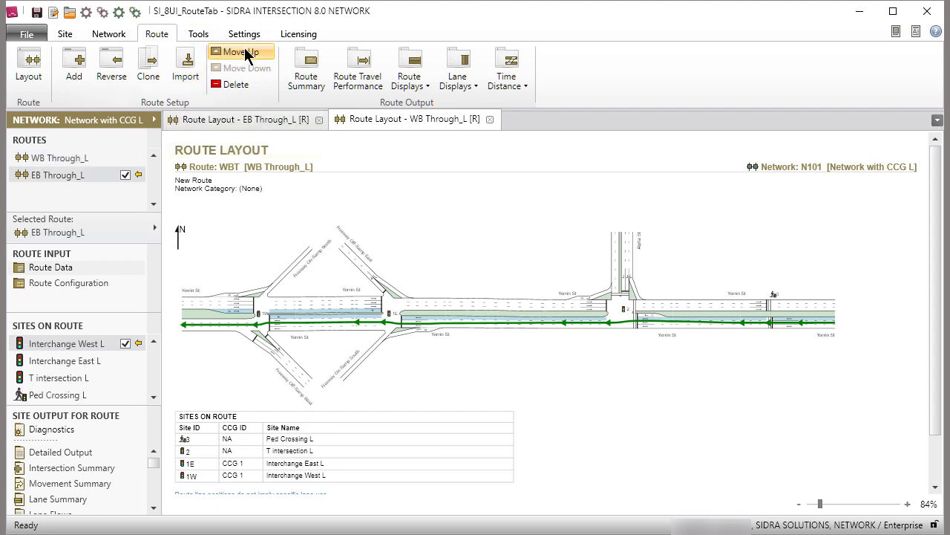
pyautogui.click(235, 52)
pyautogui.click(252, 68)
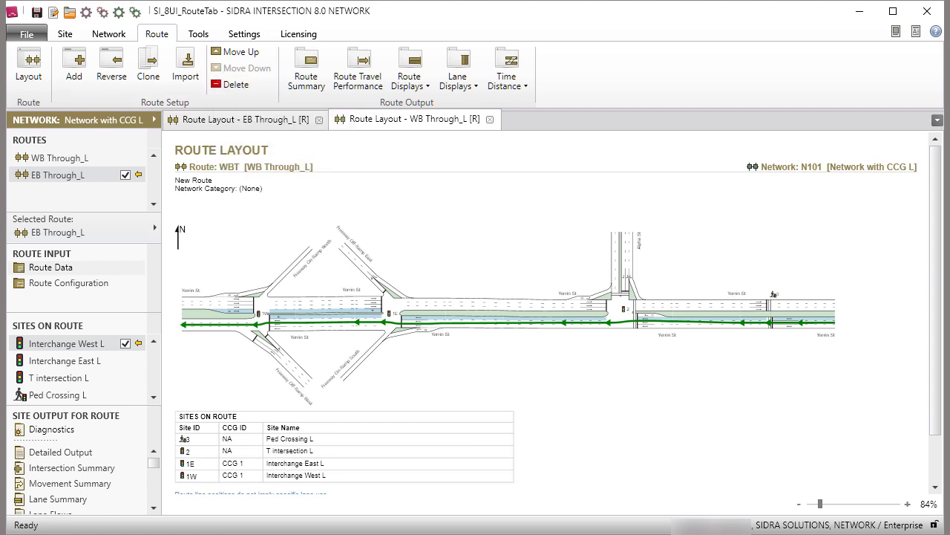
pyautogui.rightClick(56, 158)
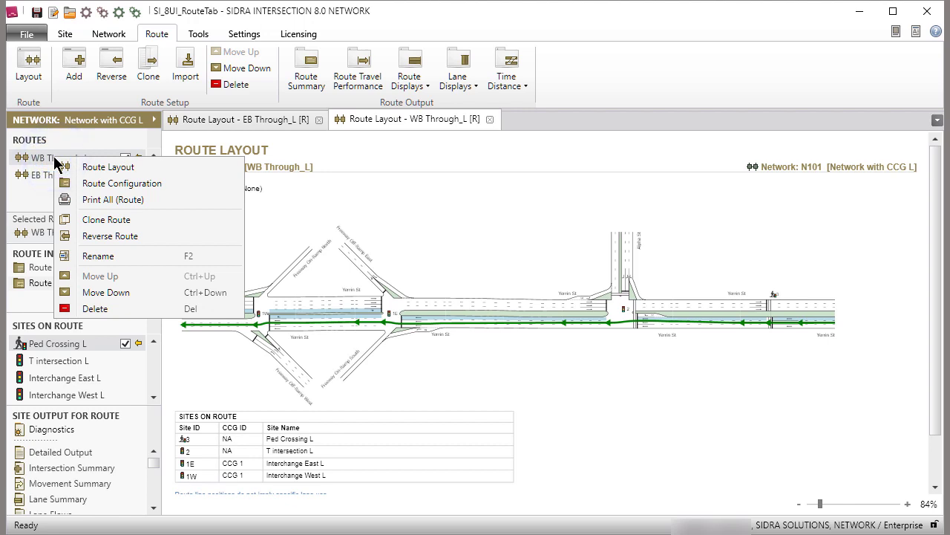
pyautogui.press('Escape')
pyautogui.click(156, 228)
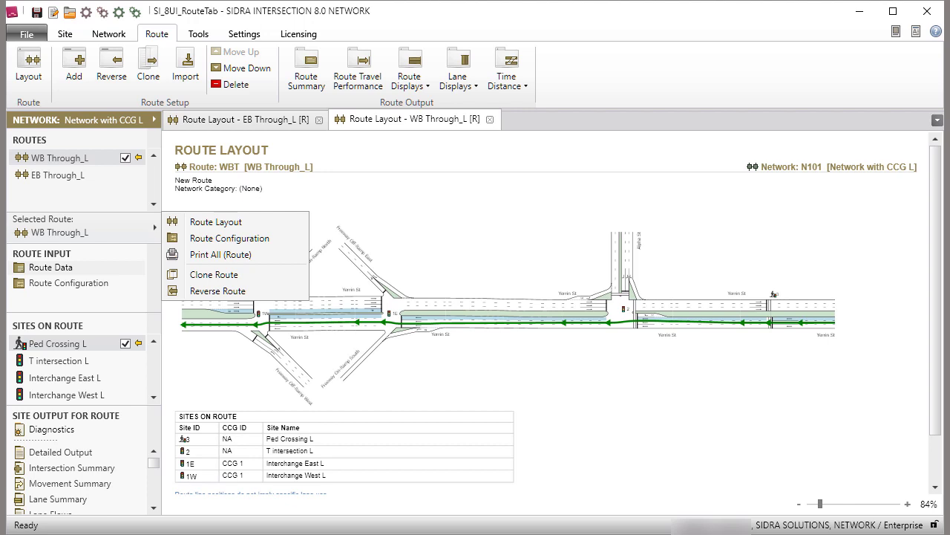
pyautogui.press('Escape')
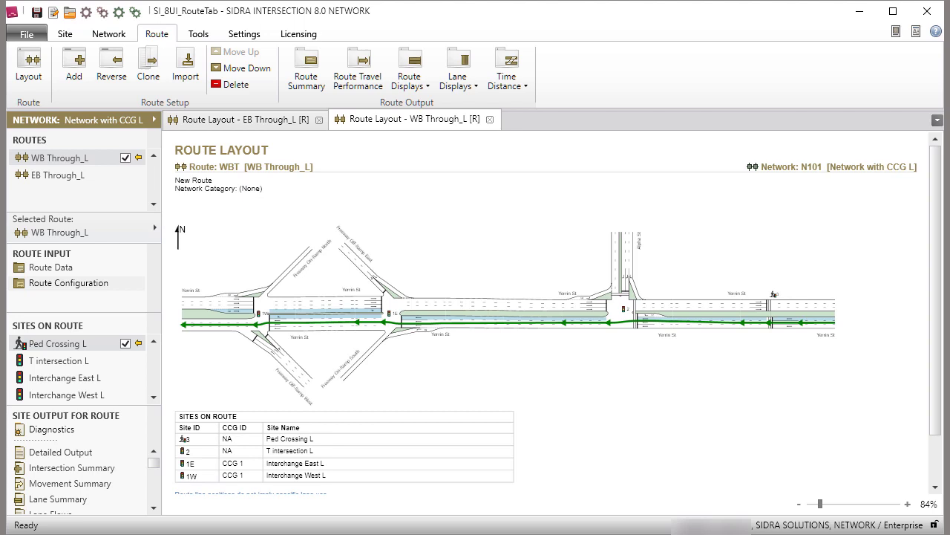
pyautogui.click(155, 123)
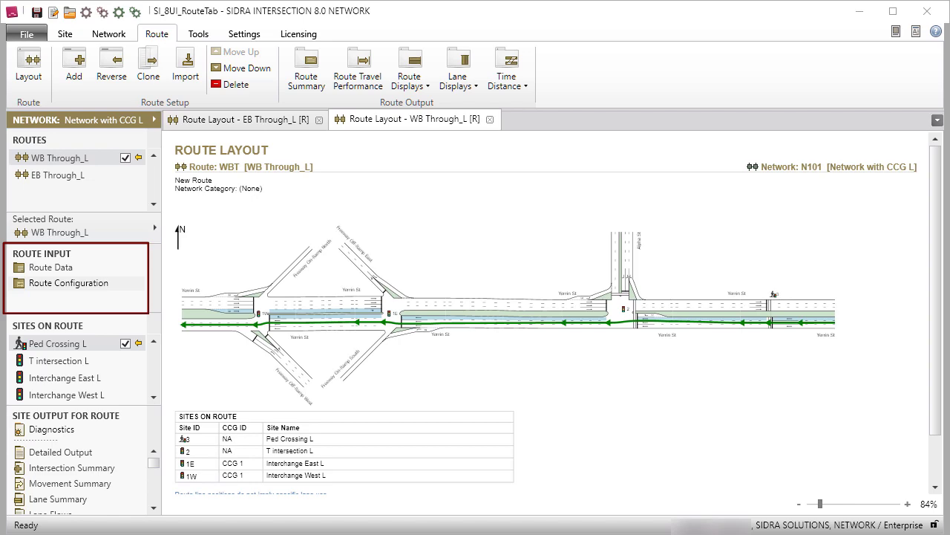
pyautogui.click(64, 269)
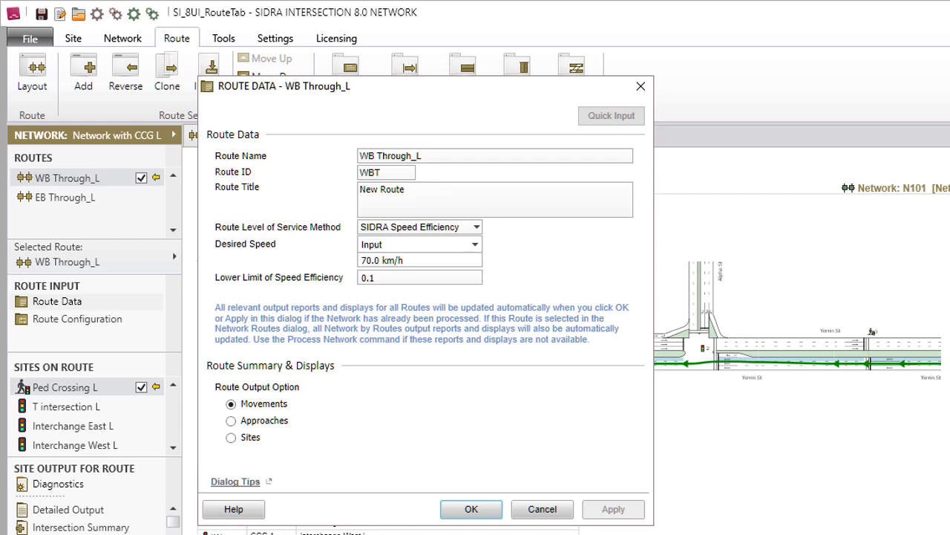
pyautogui.click(444, 155)
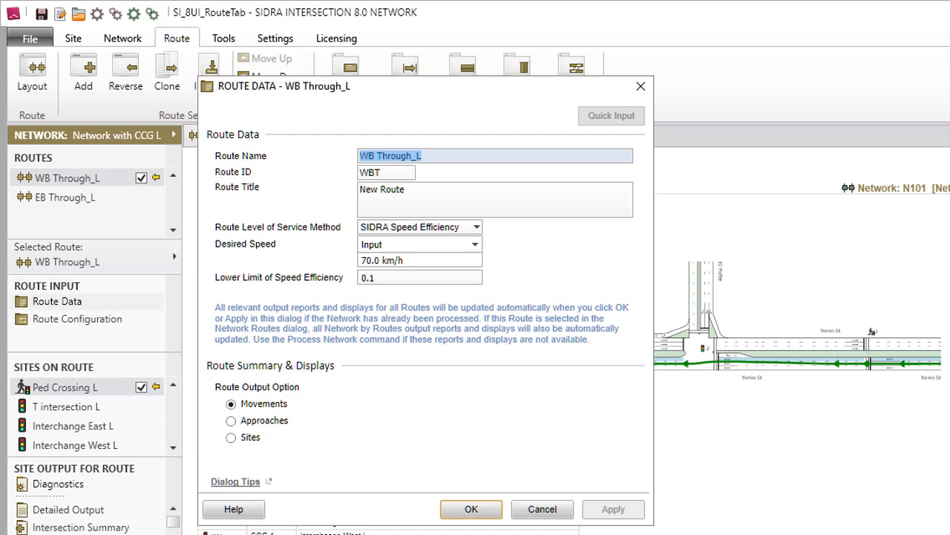
pyautogui.click(474, 511)
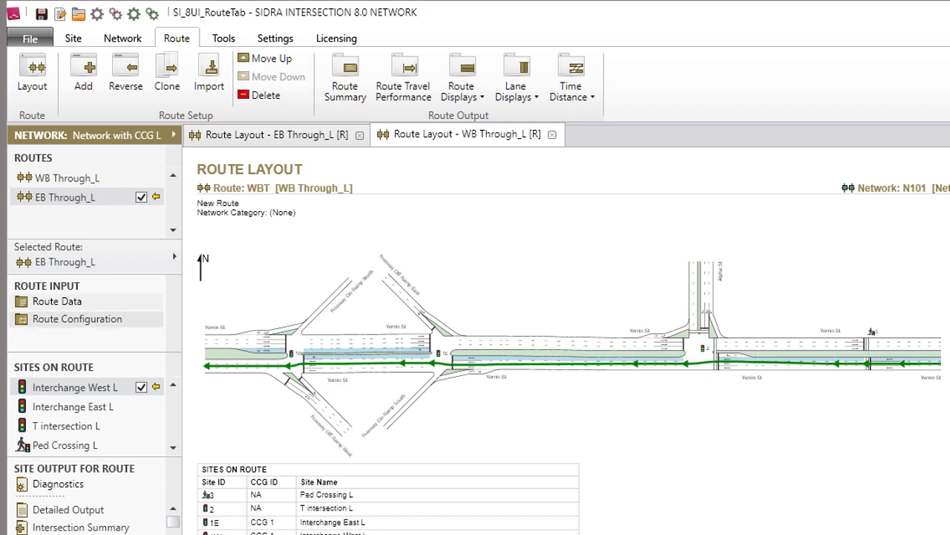
# Review the EB Through_L Route Configuration, then save the project.
pyautogui.click(57, 320)
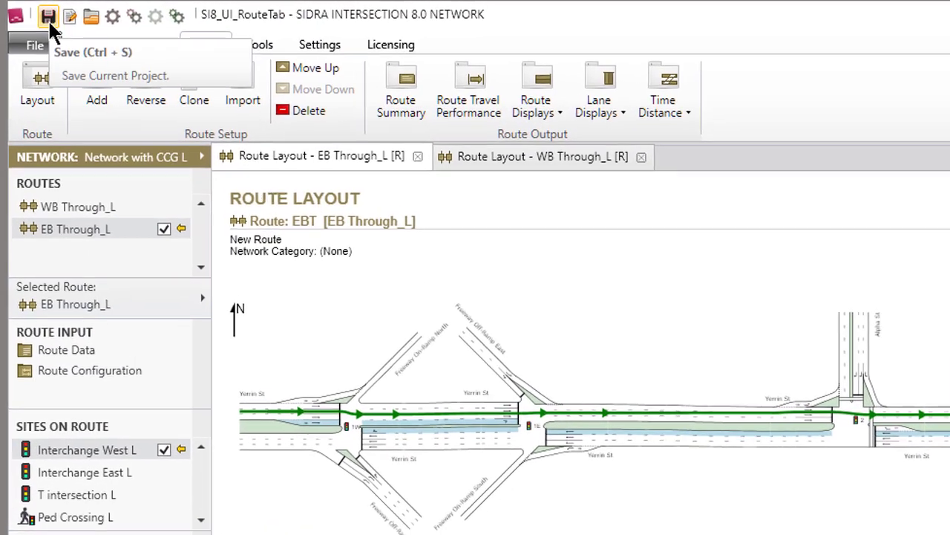
pyautogui.click(49, 16)
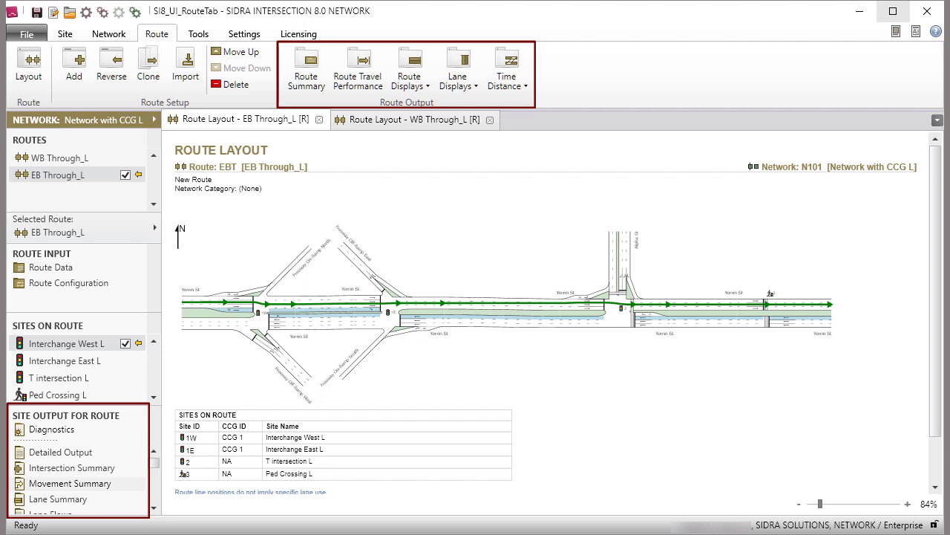
pyautogui.moveTo(127, 160)
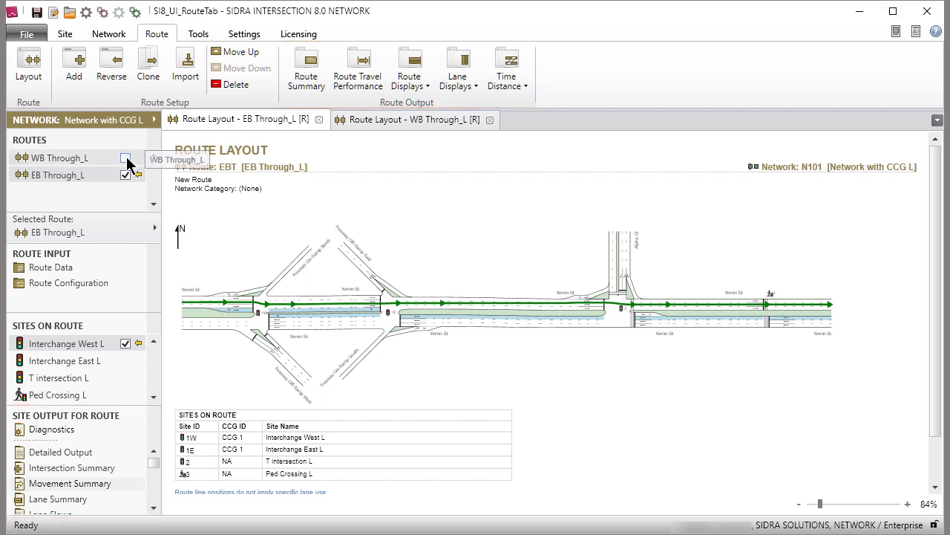
pyautogui.click(127, 160)
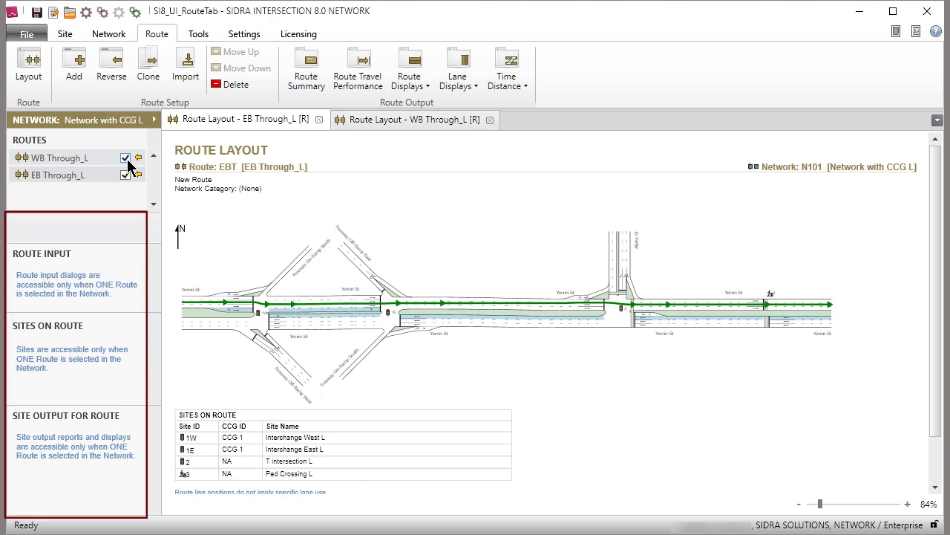
pyautogui.click(126, 159)
pyautogui.click(126, 159)
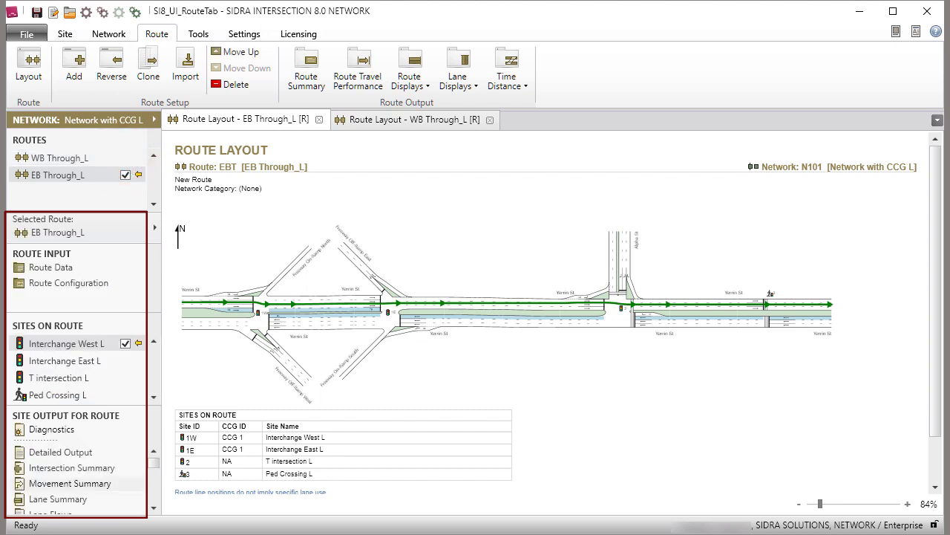
# In Route Data, change EB Through_L's Desired Speed from 70 to 60.
pyautogui.click(47, 268)
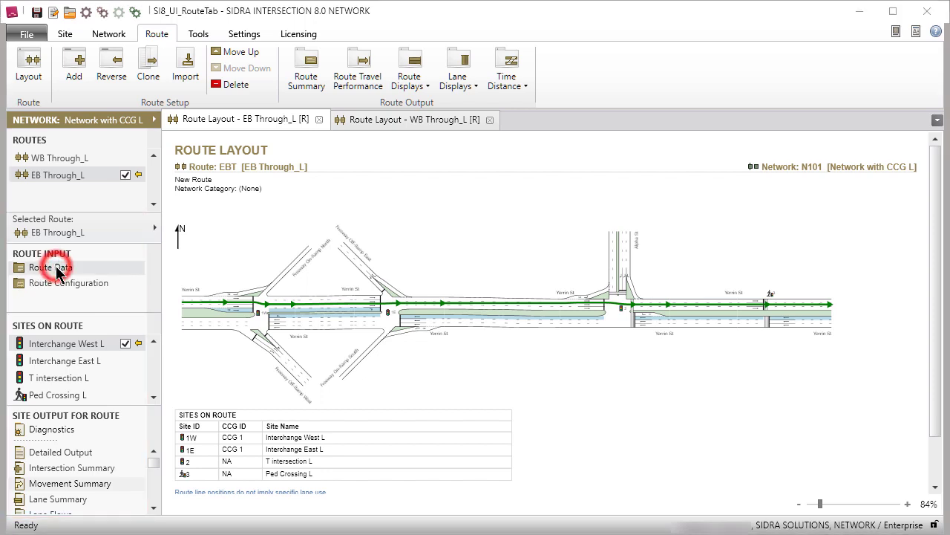
pyautogui.click(319, 274)
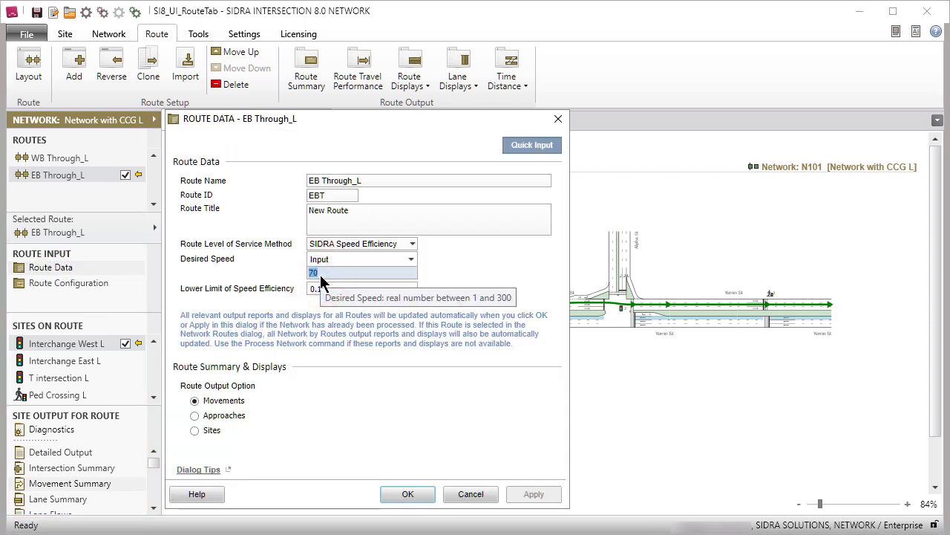
pyautogui.write('60')
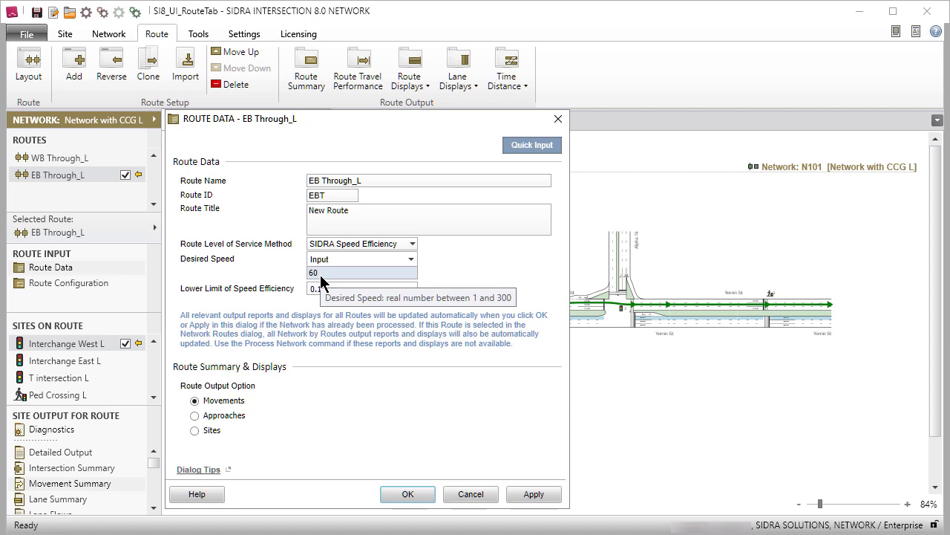
pyautogui.click(414, 498)
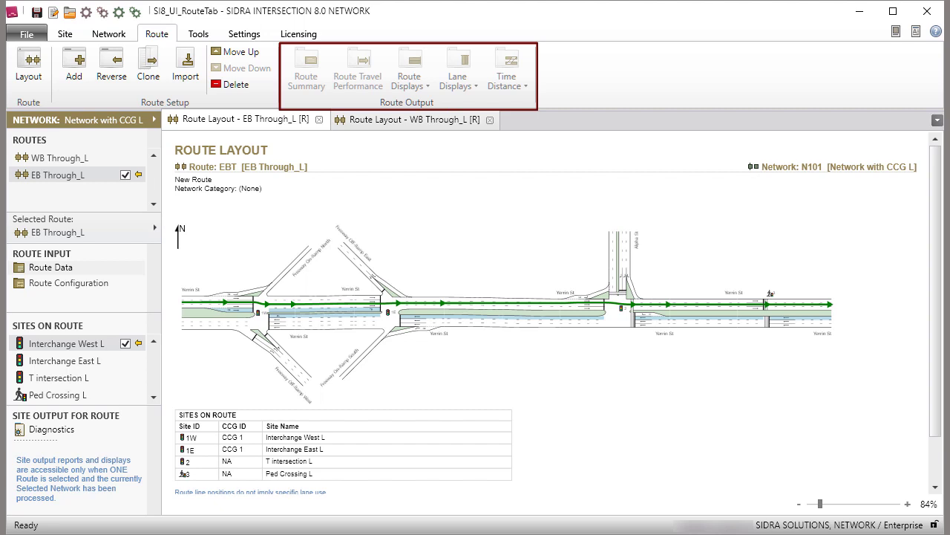
# Run Process Selected Network (F11) to generate the route outputs.
pyautogui.click(118, 13)
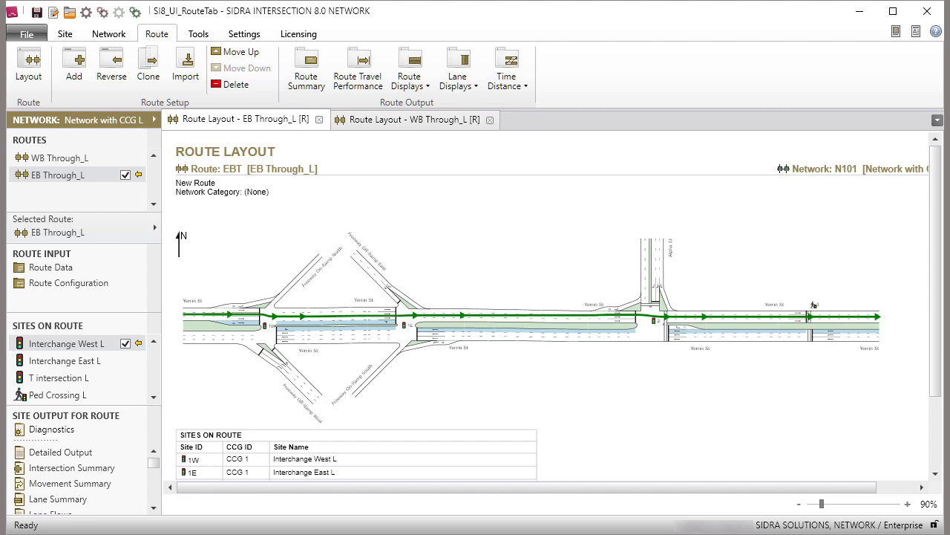
pyautogui.click(47, 158)
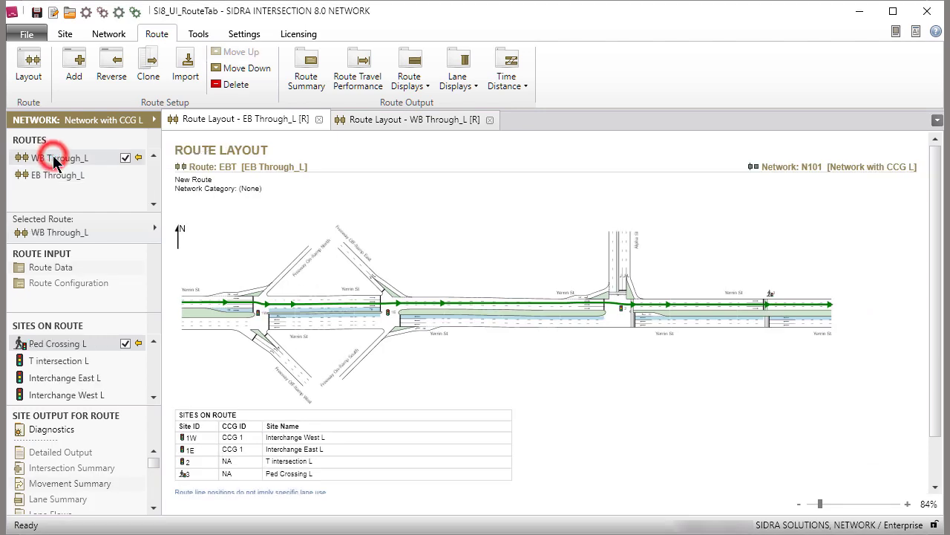
pyautogui.click(395, 120)
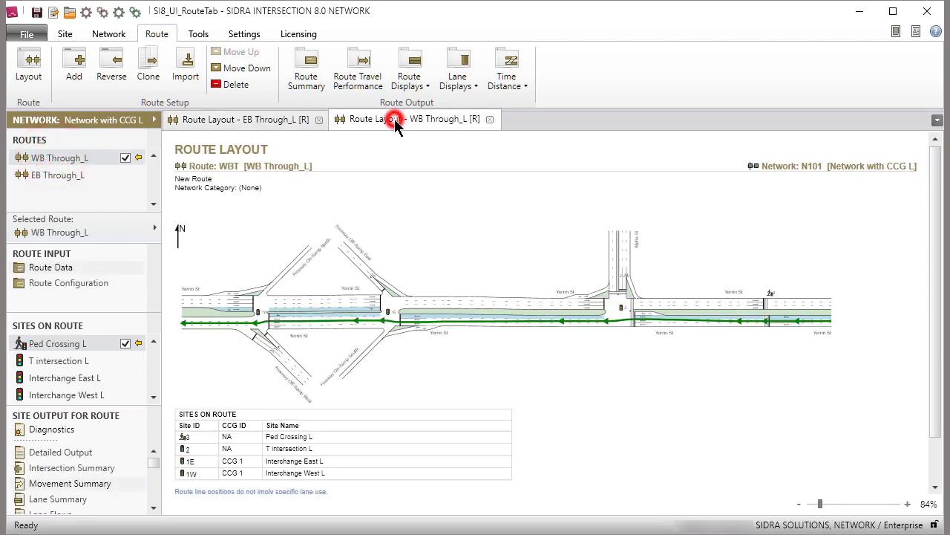
pyautogui.click(63, 283)
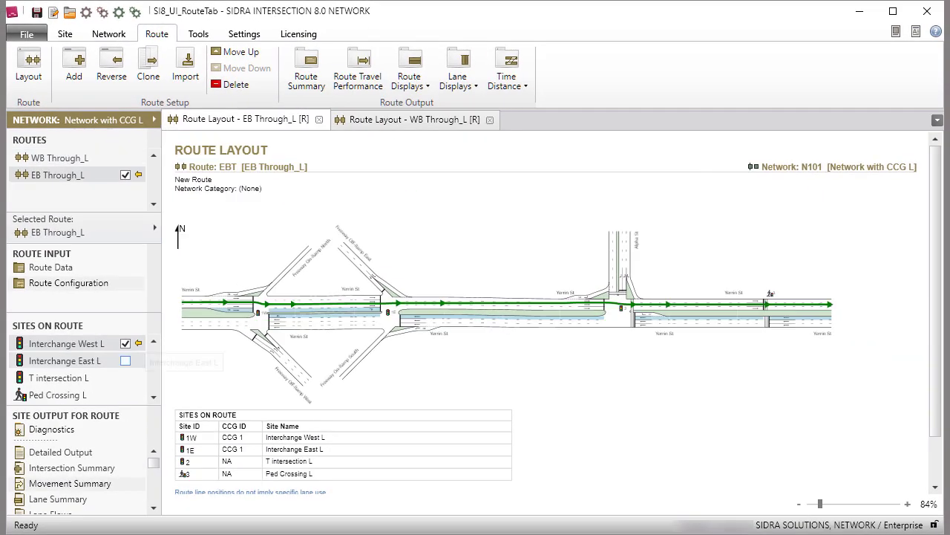
# Include Interchange East L, T intersection L and Ped Crossing L in route output.
pyautogui.click(125, 360)
pyautogui.click(126, 378)
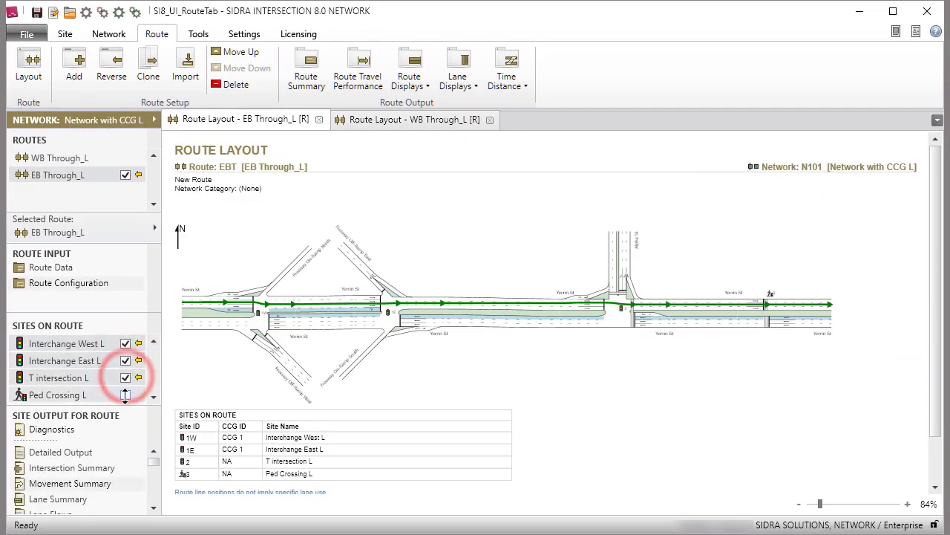
pyautogui.click(125, 394)
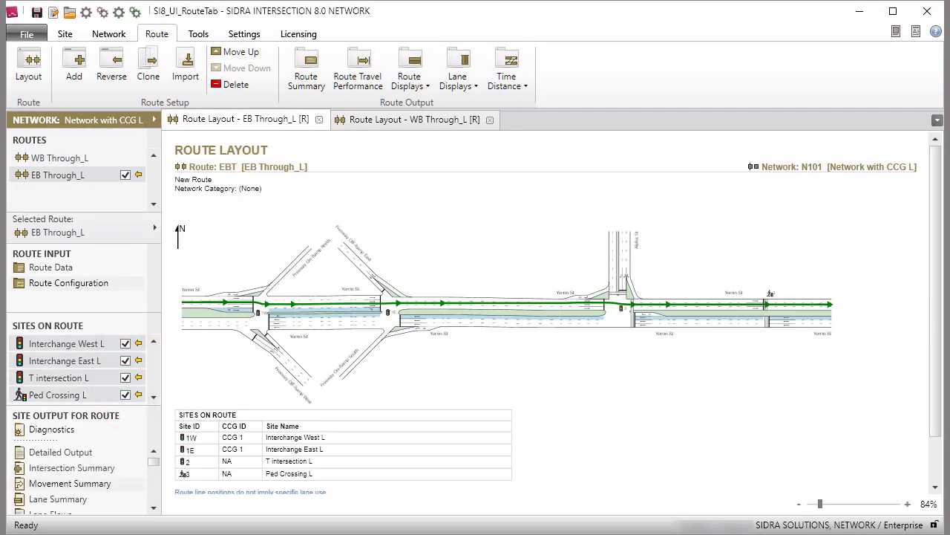
# Open route summary, travel performance, saturation displays, light-vehicle time-distance diagram and movement summaries.
pyautogui.click(302, 71)
pyautogui.click(359, 79)
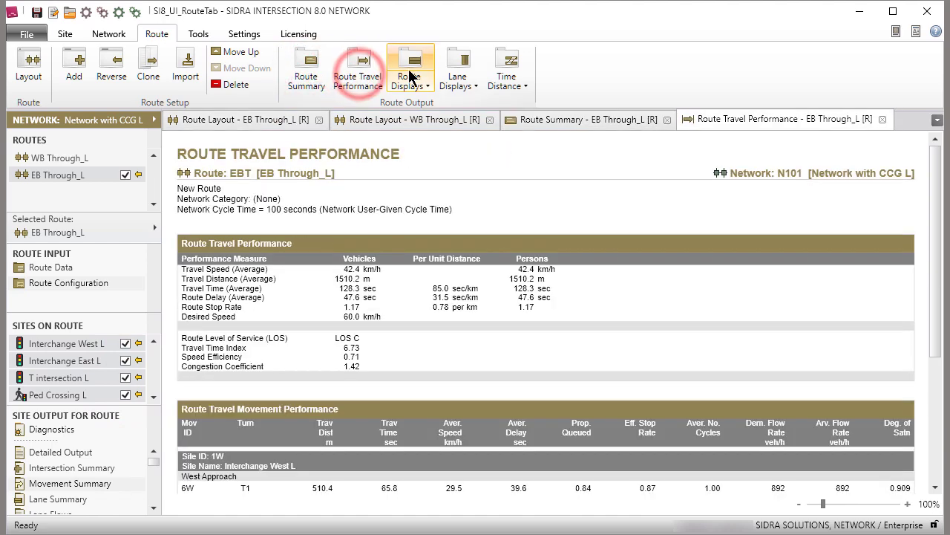
pyautogui.click(409, 73)
pyautogui.click(464, 80)
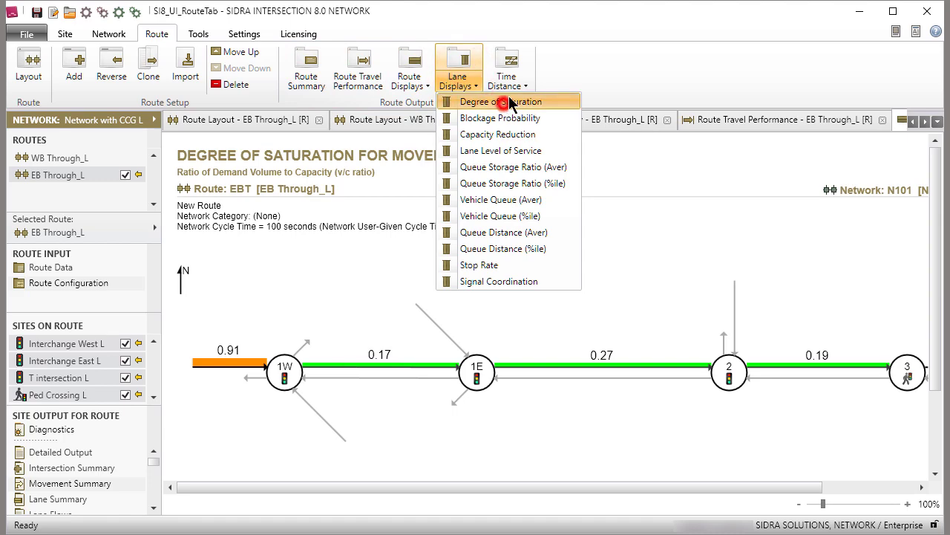
pyautogui.click(465, 101)
pyautogui.click(508, 80)
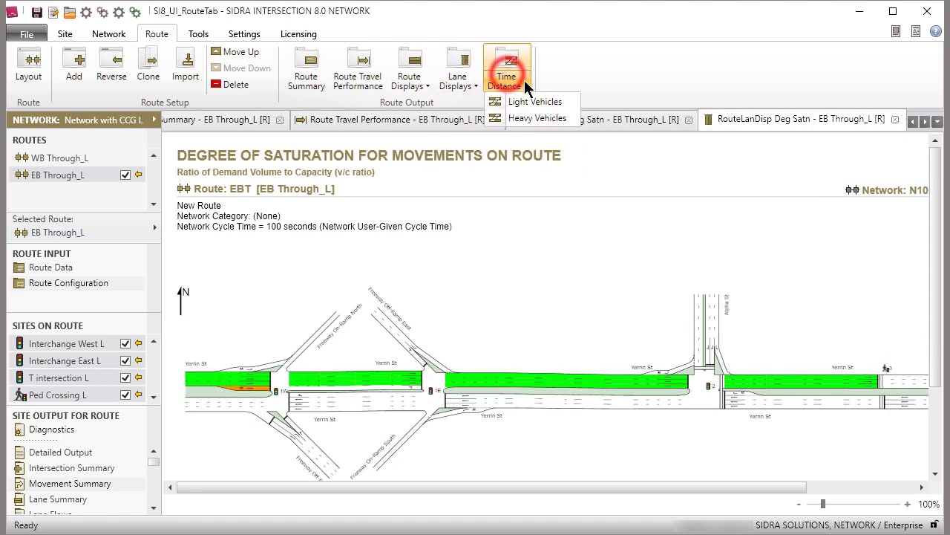
pyautogui.click(527, 101)
pyautogui.click(77, 484)
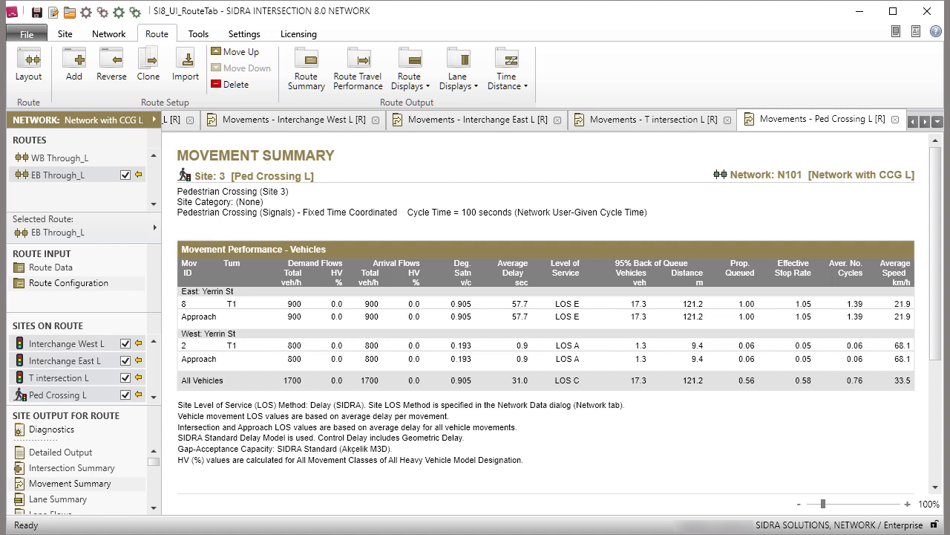
# Check the T intersection L and Interchange East L movement summaries, then return to Route Summary.
pyautogui.click(662, 120)
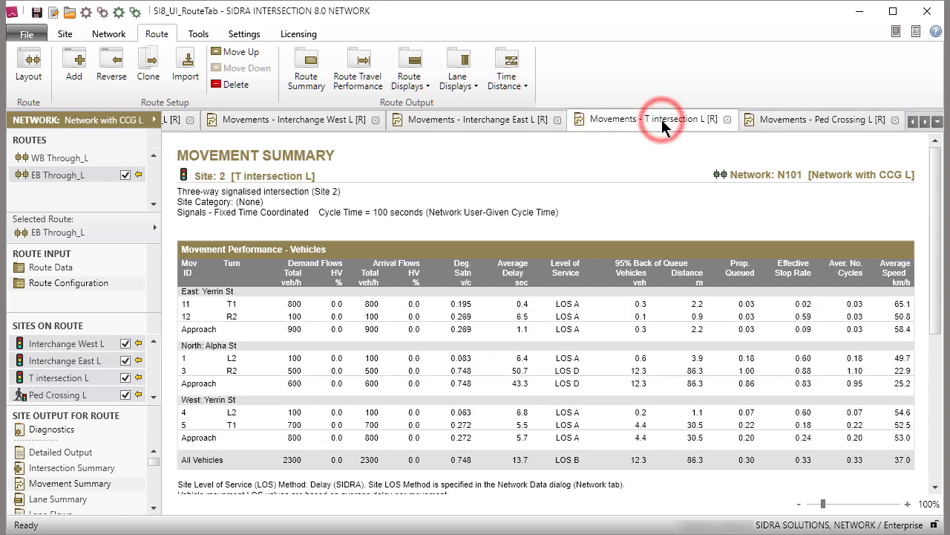
pyautogui.click(482, 120)
pyautogui.scroll(-3, 454, 121)
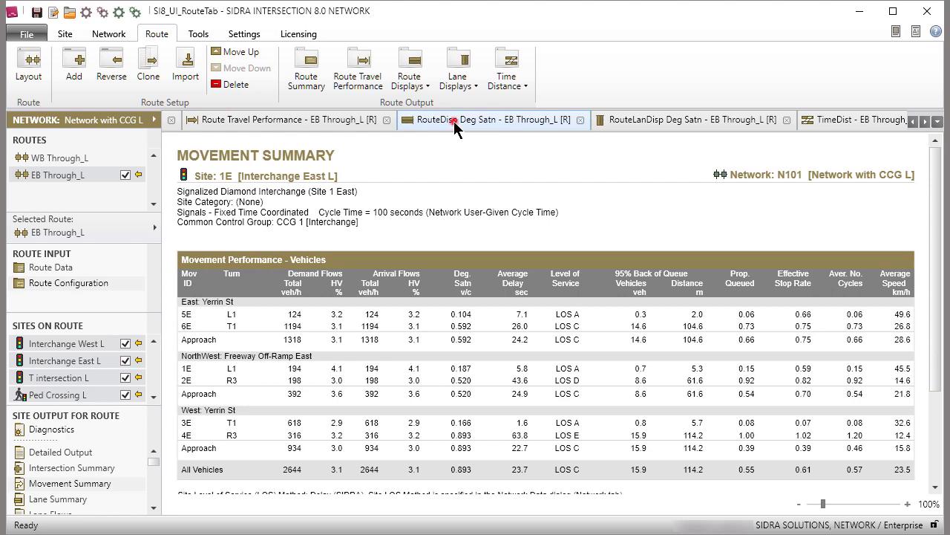
pyautogui.click(454, 121)
pyautogui.click(913, 121)
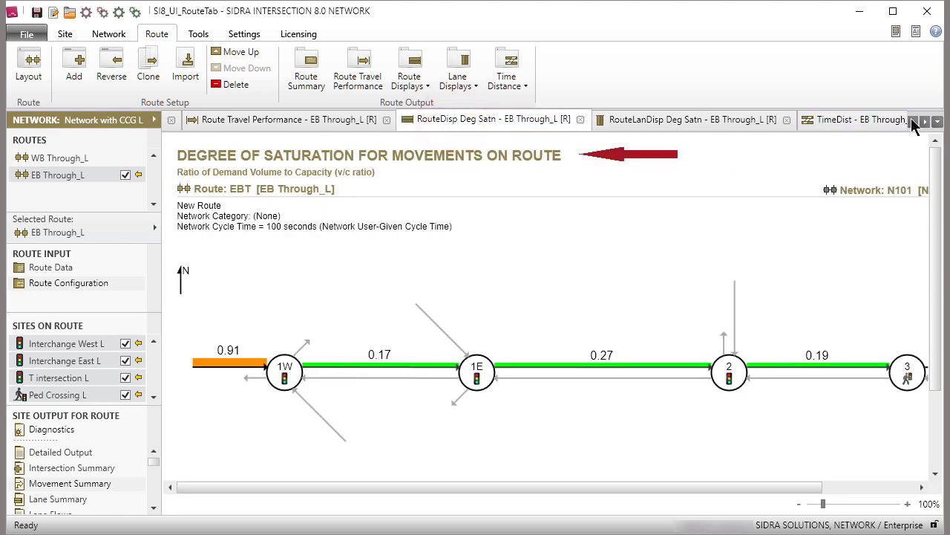
pyautogui.click(912, 121)
pyautogui.click(599, 119)
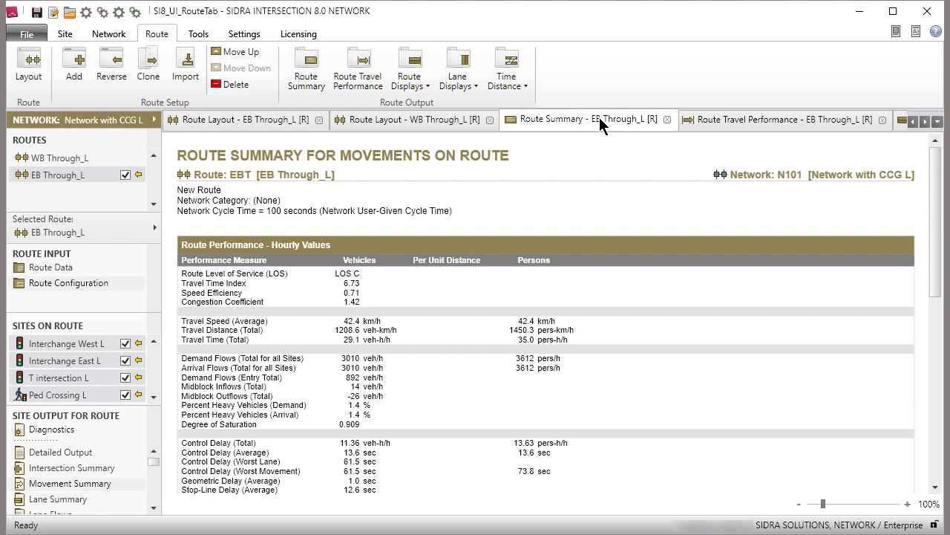
# Scroll through the Route Travel Performance report, then view the route and lane saturation displays.
pyautogui.click(772, 123)
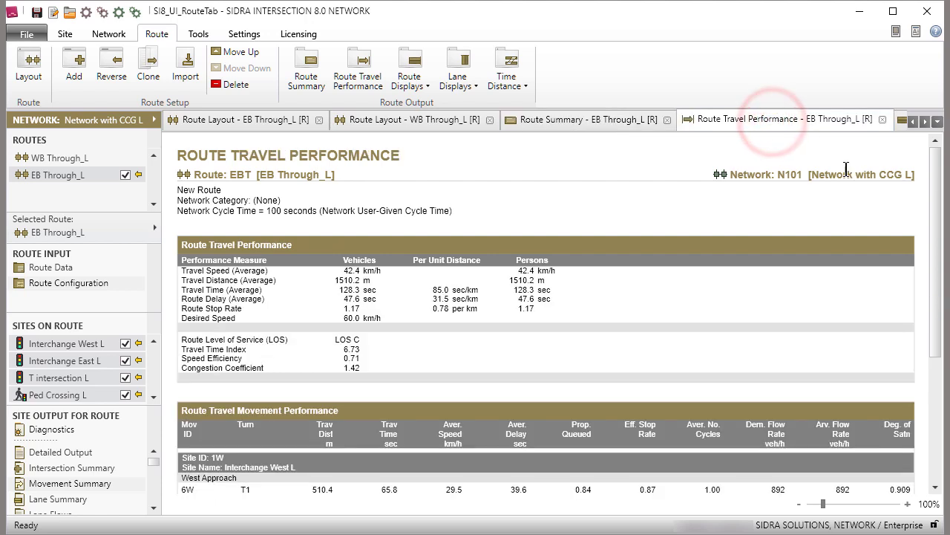
pyautogui.click(939, 224)
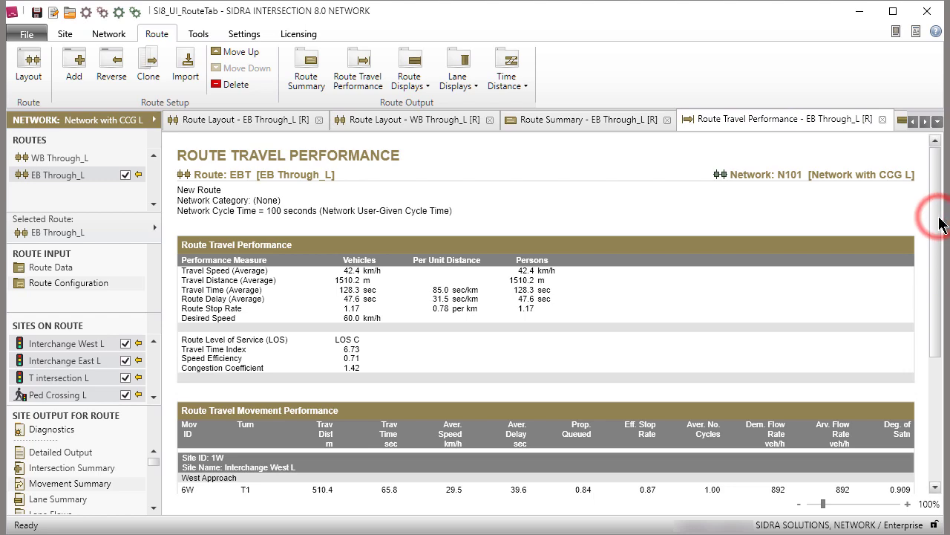
pyautogui.moveTo(939, 224); pyautogui.dragTo(948, 349)
pyautogui.moveTo(949, 305); pyautogui.dragTo(948, 149)
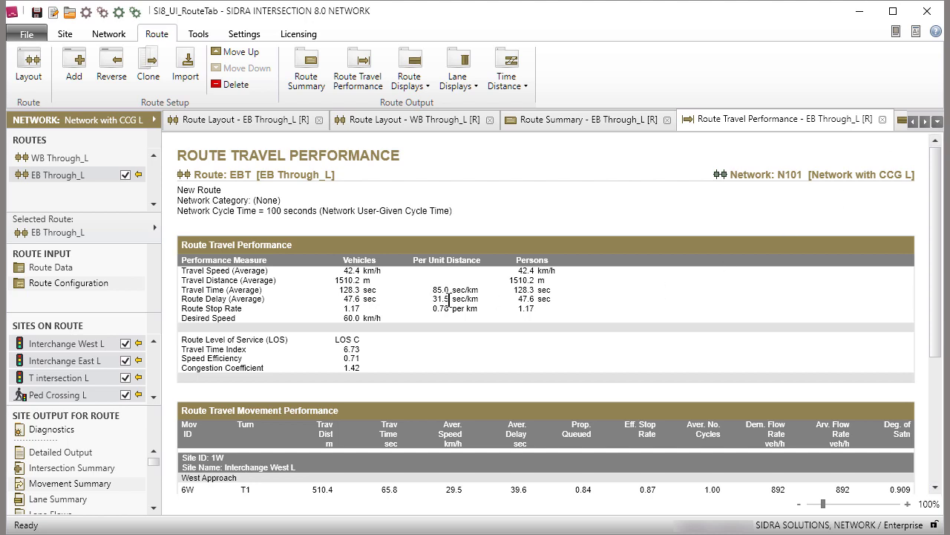
pyautogui.scroll(-3, 487, 120)
pyautogui.click(486, 119)
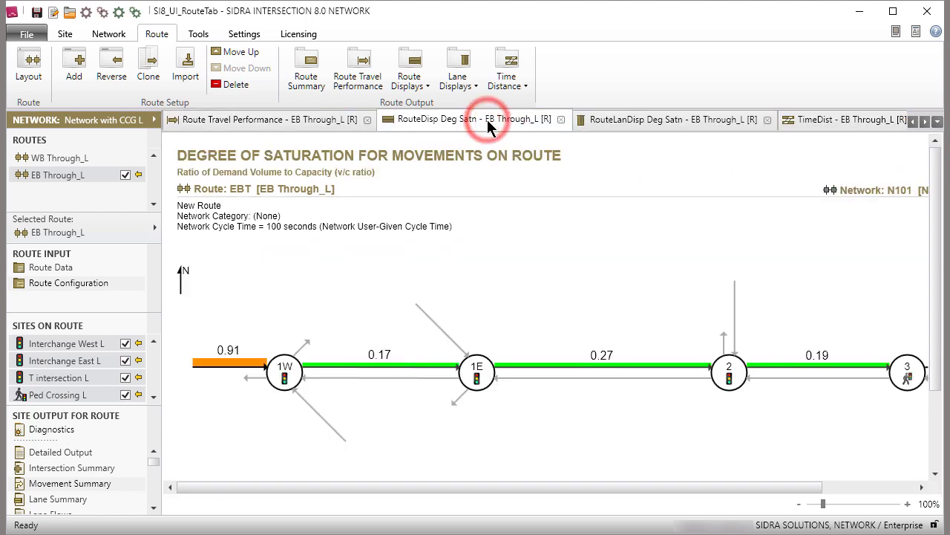
pyautogui.click(667, 119)
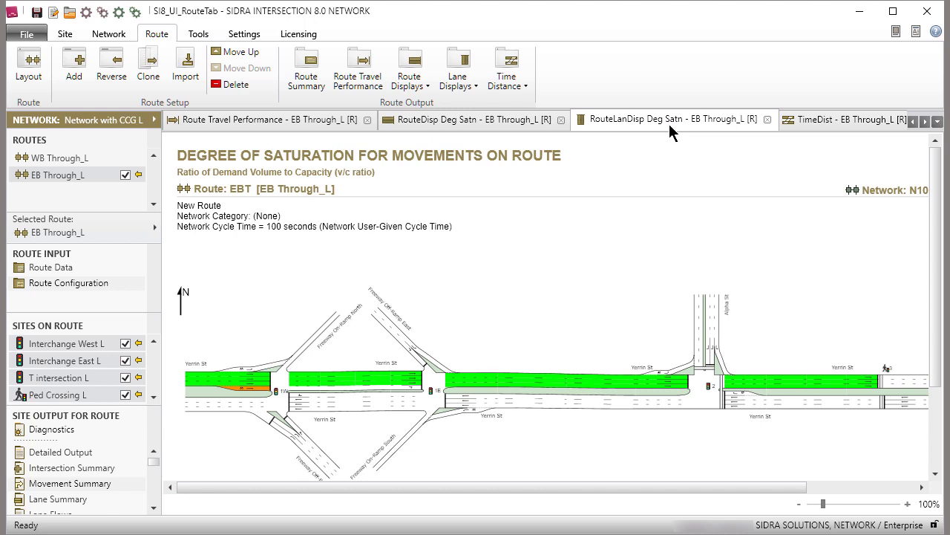
# Bring up route actions on the time-distance diagram, then on the route saturation diagram.
pyautogui.click(845, 121)
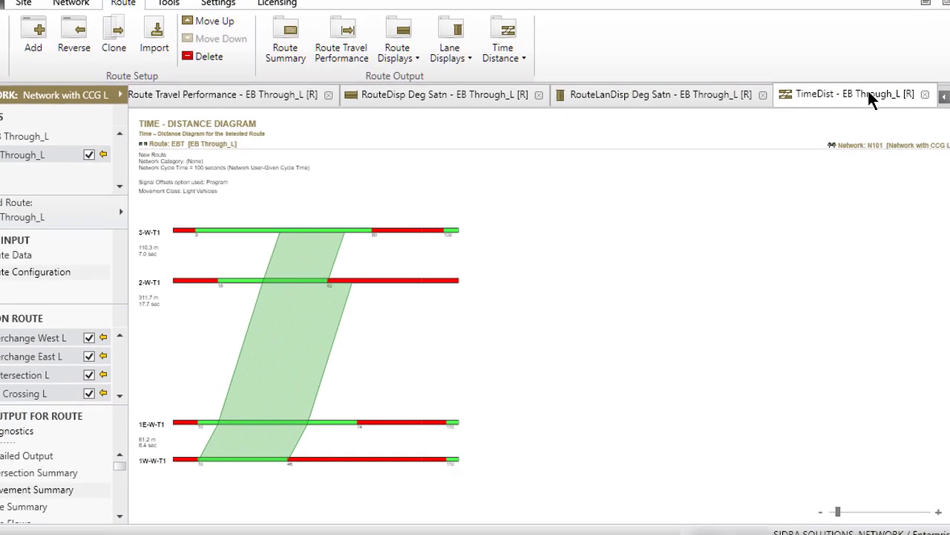
pyautogui.rightClick(257, 144)
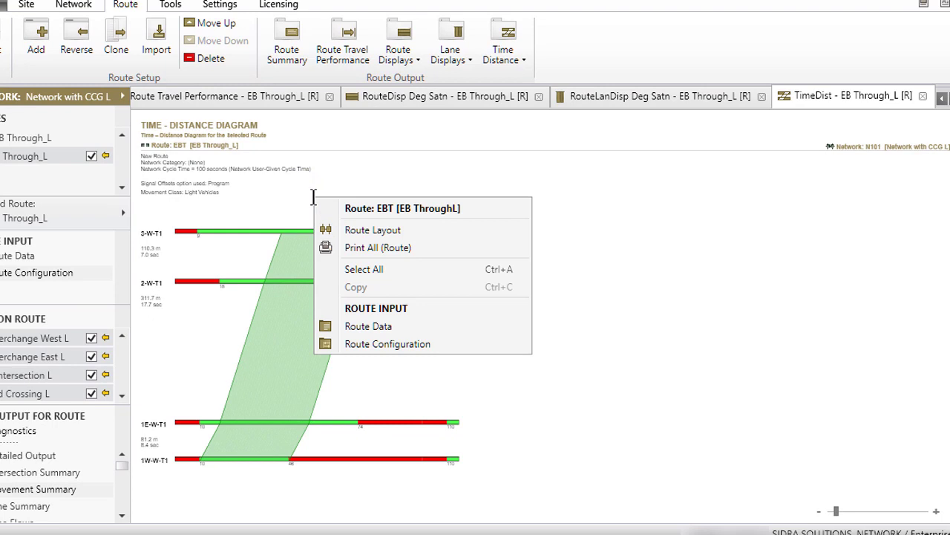
pyautogui.click(445, 96)
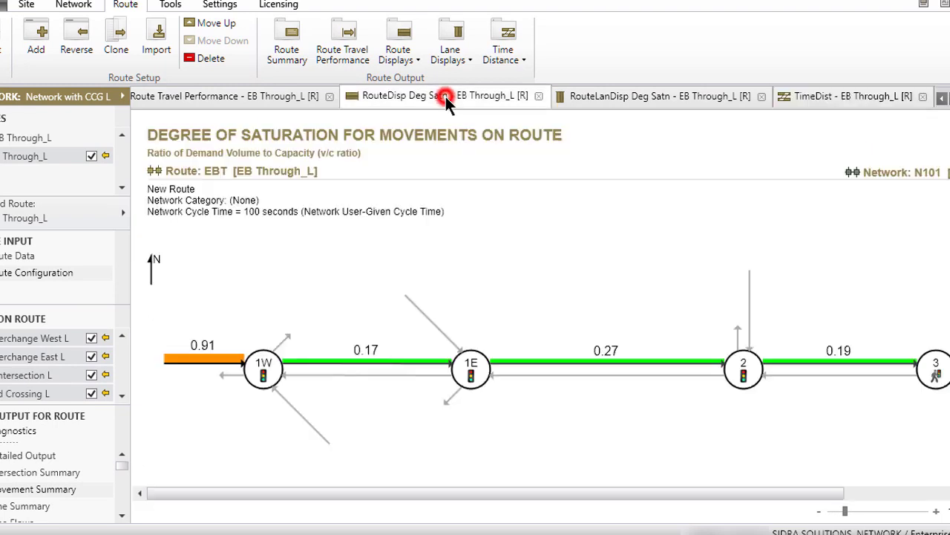
pyautogui.rightClick(311, 238)
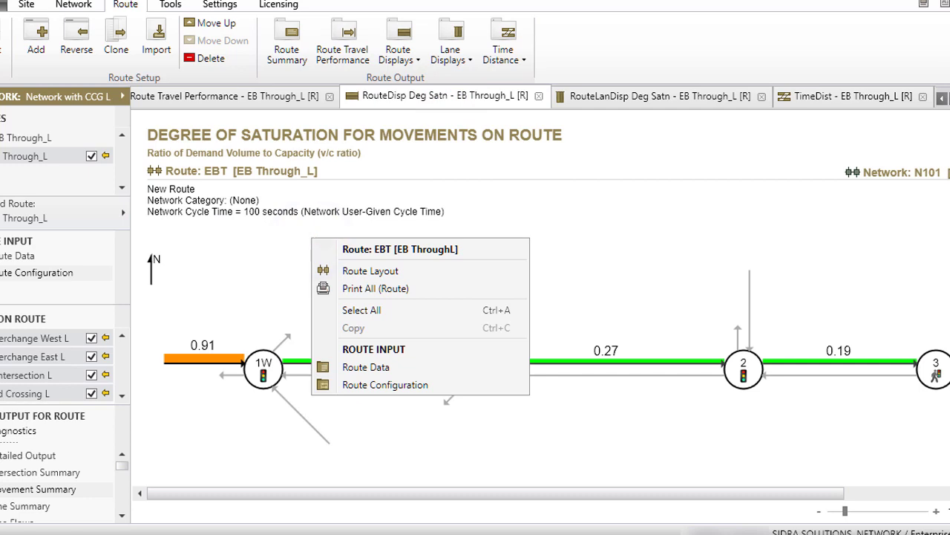
# Dismiss the route actions menu to show the EB Through_L degree of saturation display.
pyautogui.press('Escape')
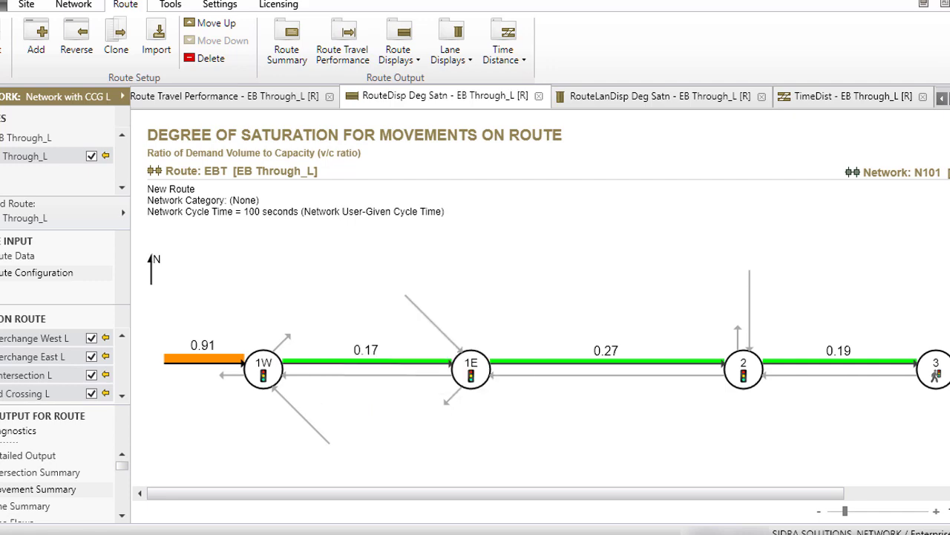